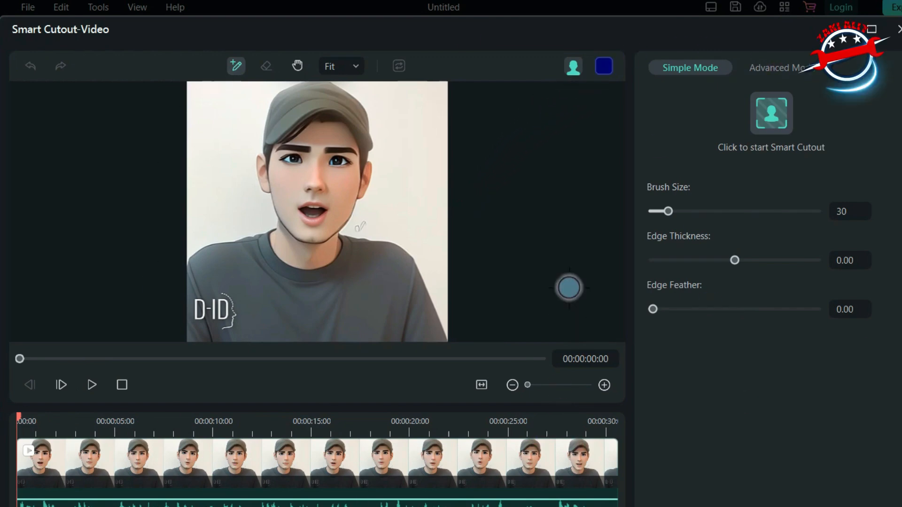
# Switch the cutout preview to Transparency Black and paint over the man's face with a size 12 selection brush
pyautogui.click(572, 67)
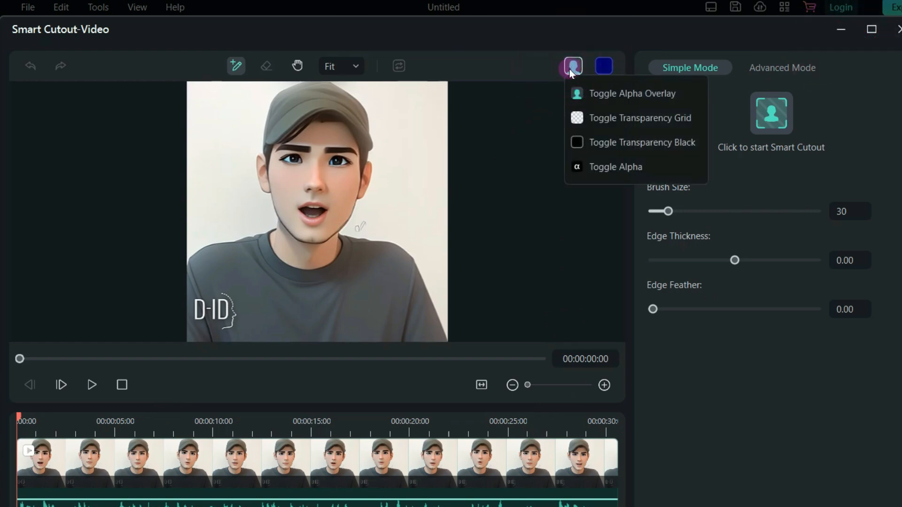
pyautogui.click(580, 143)
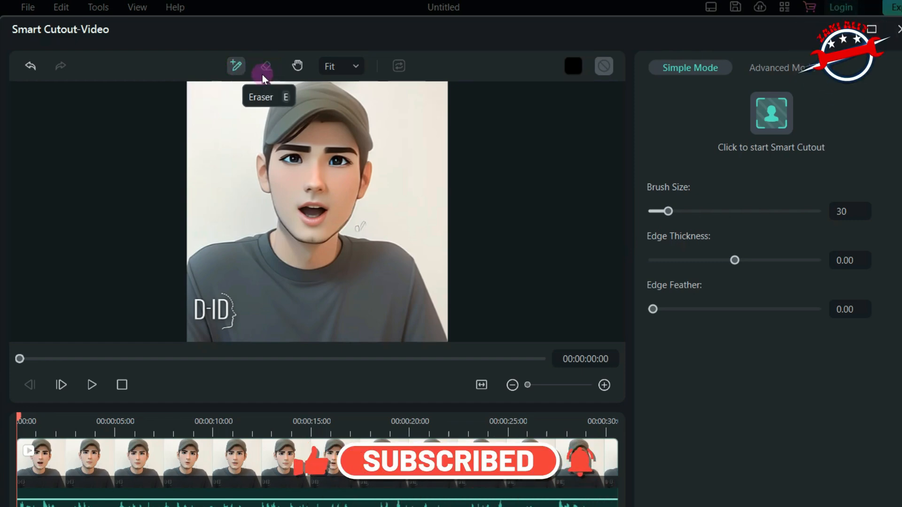
pyautogui.click(234, 70)
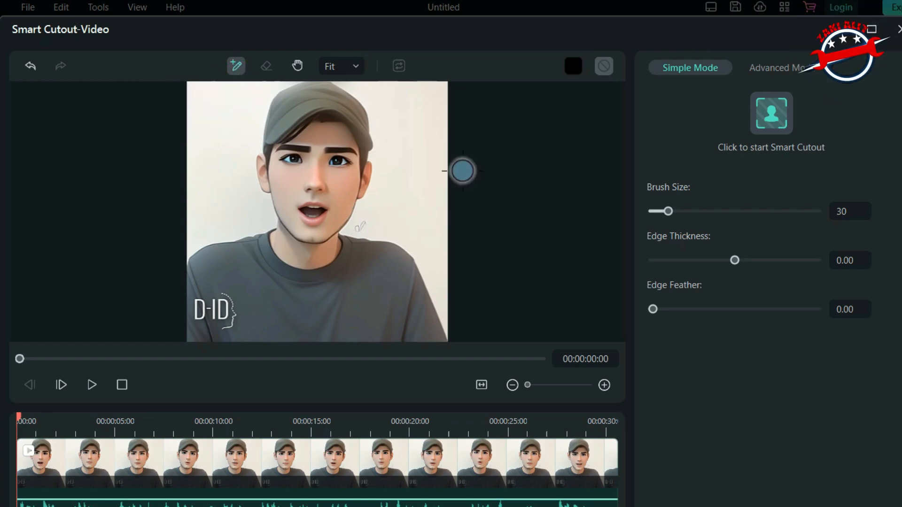
pyautogui.moveTo(669, 213); pyautogui.dragTo(660, 215)
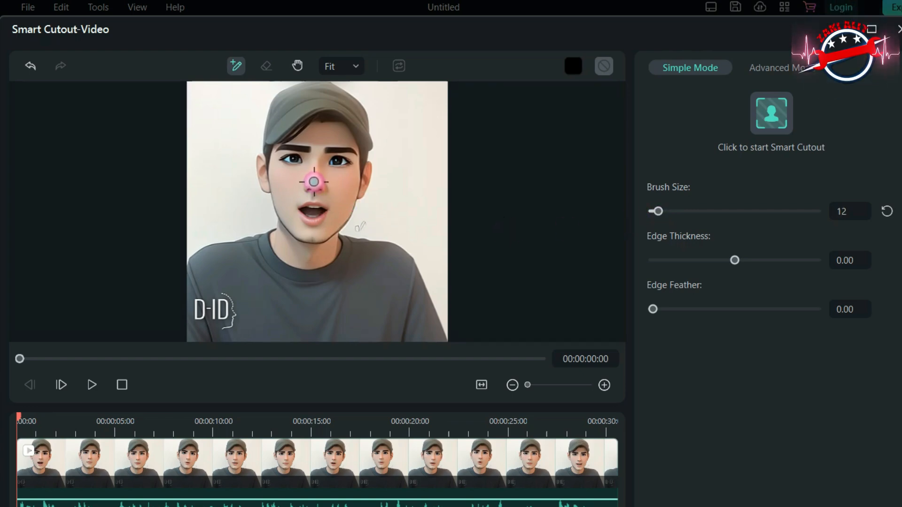
pyautogui.moveTo(315, 218); pyautogui.dragTo(320, 137)
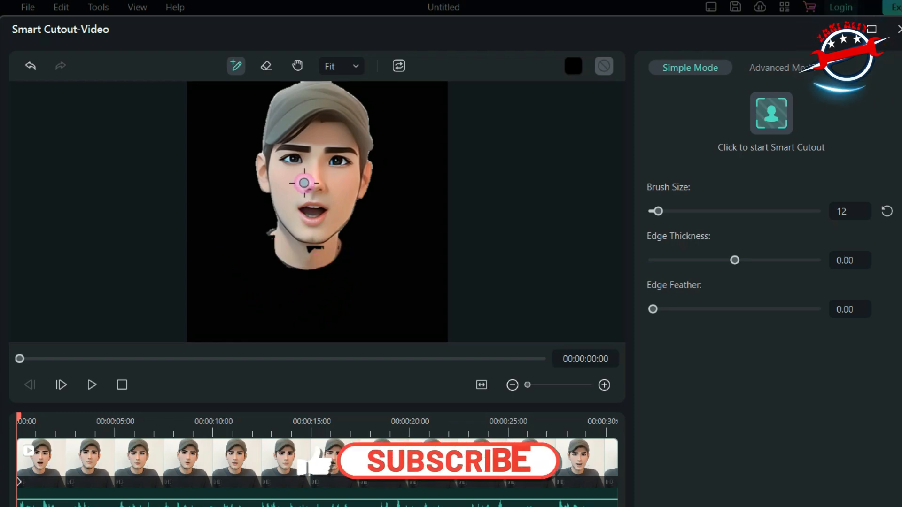
# Erase the neck below the chin from the cutout, enlarging the eraser to size 82
pyautogui.click(266, 68)
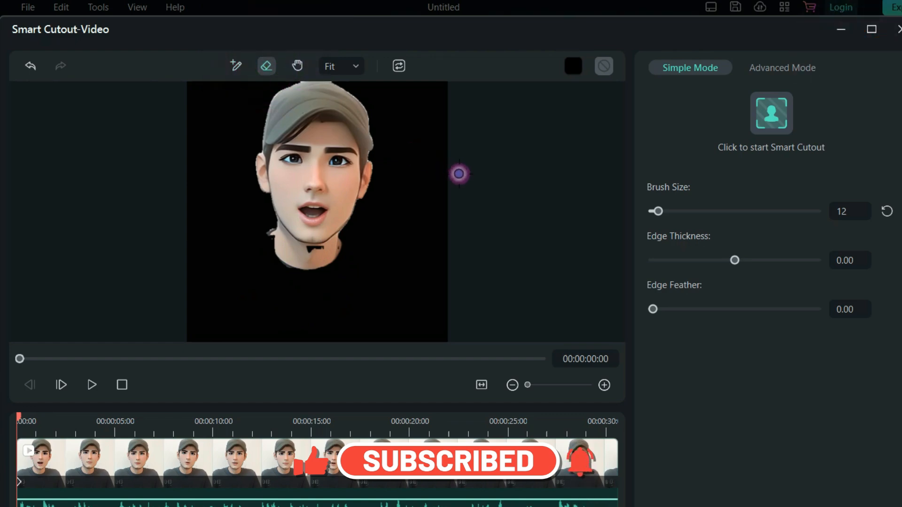
pyautogui.click(341, 259)
pyautogui.moveTo(292, 262); pyautogui.dragTo(325, 273)
pyautogui.moveTo(658, 211); pyautogui.dragTo(697, 211)
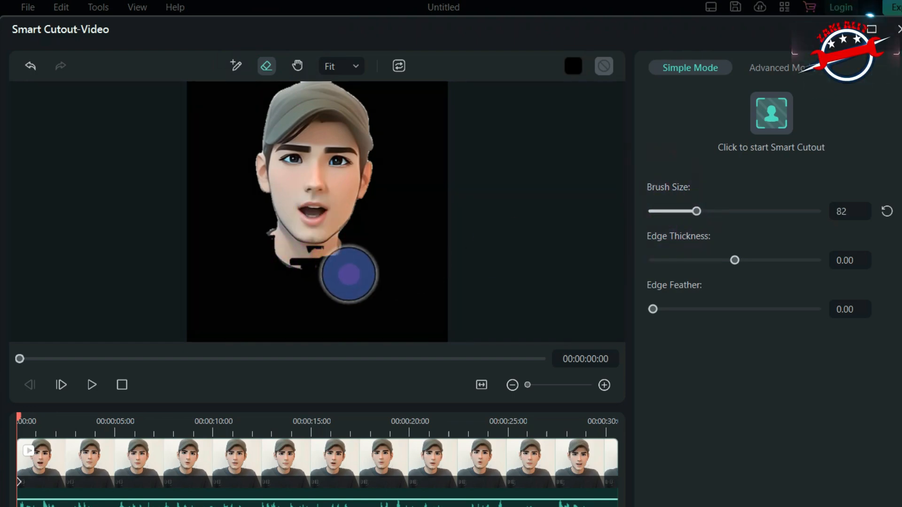
pyautogui.moveTo(350, 268)
pyautogui.mouseDown()
pyautogui.moveTo(295, 275)
pyautogui.moveTo(260, 242)
pyautogui.moveTo(283, 269)
pyautogui.moveTo(347, 263)
pyautogui.mouseUp()
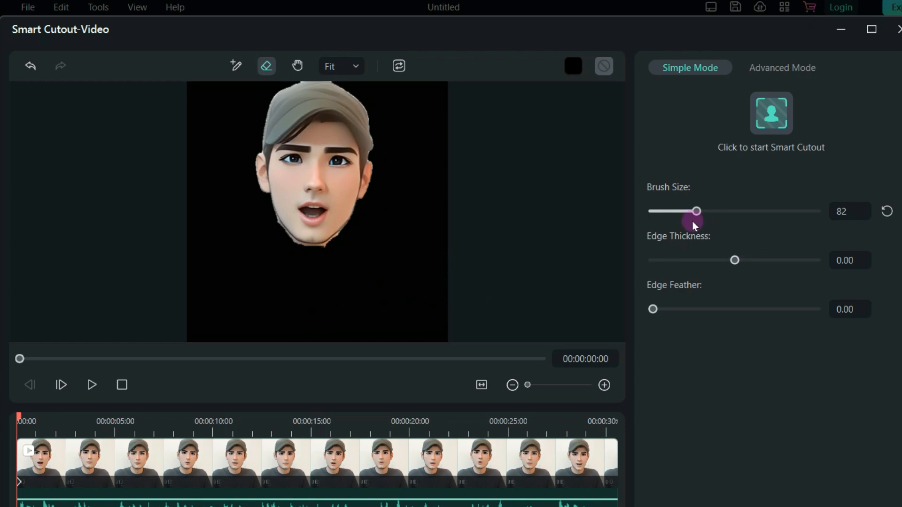
# Clean the leftover fringe along the jawline and chin with the eraser at size 14
pyautogui.moveTo(696, 218); pyautogui.dragTo(662, 219)
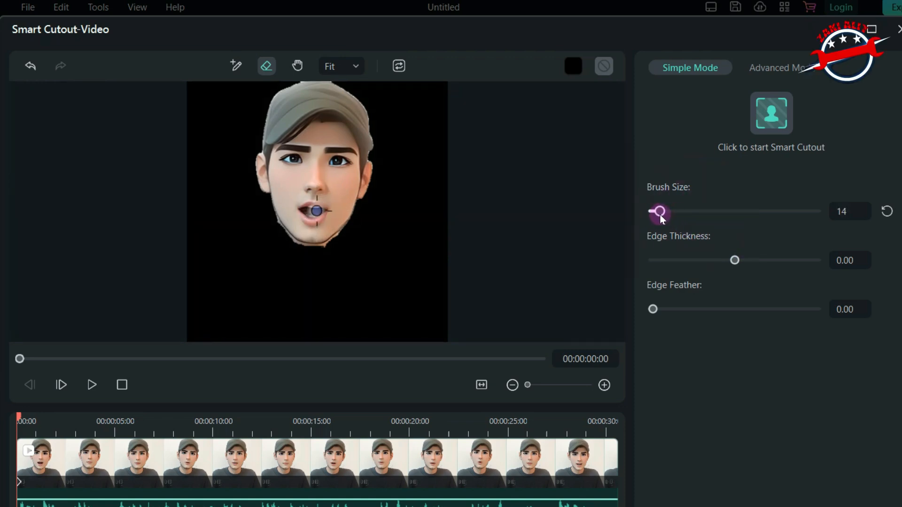
pyautogui.click(349, 236)
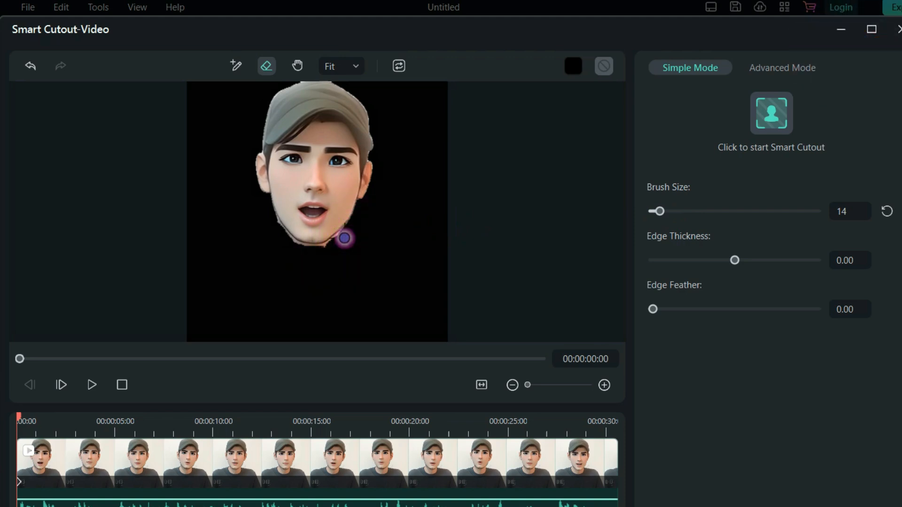
pyautogui.click(336, 246)
pyautogui.click(325, 249)
pyautogui.click(320, 252)
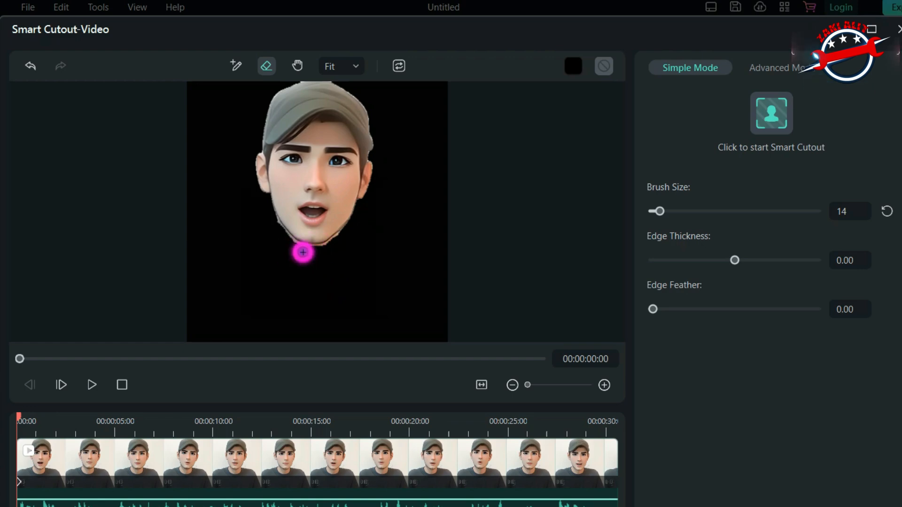
pyautogui.click(292, 246)
pyautogui.click(284, 243)
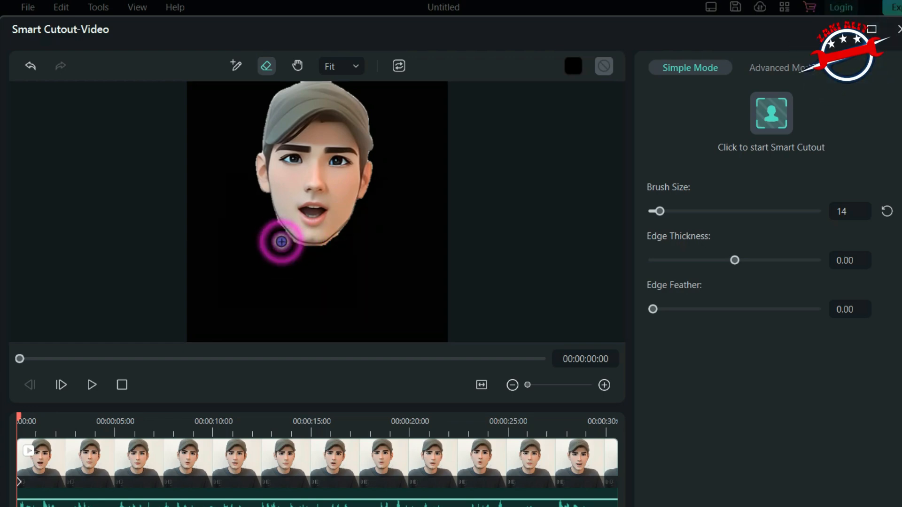
pyautogui.click(268, 225)
pyautogui.click(269, 220)
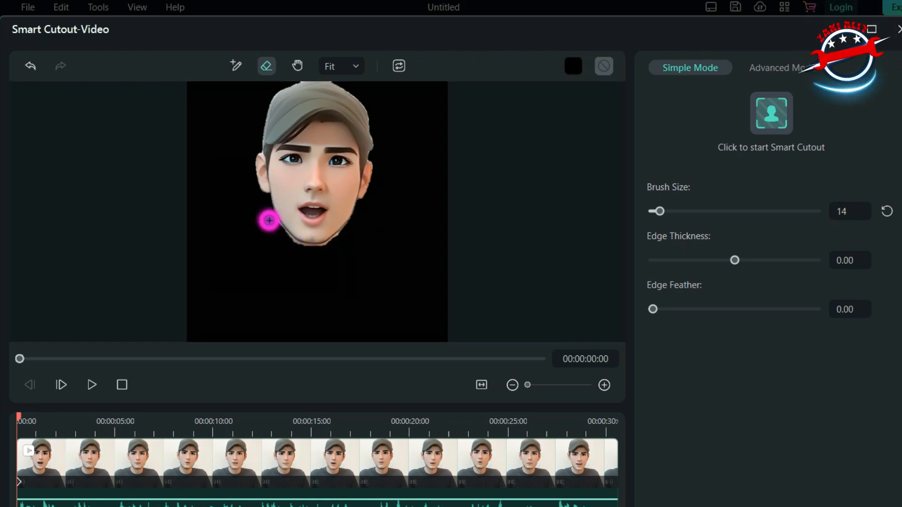
pyautogui.click(270, 221)
pyautogui.click(272, 225)
pyautogui.click(273, 225)
pyautogui.click(284, 241)
pyautogui.click(290, 244)
pyautogui.moveTo(293, 246); pyautogui.dragTo(304, 250)
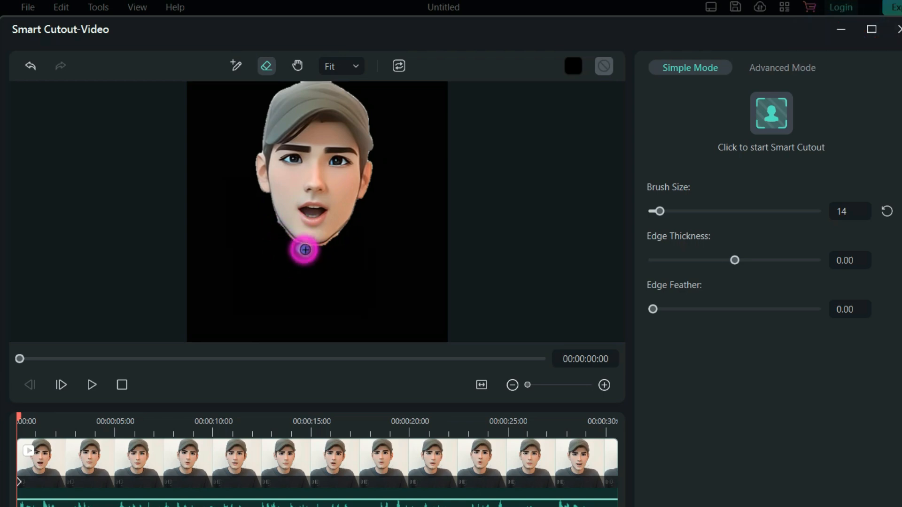
pyautogui.click(319, 253)
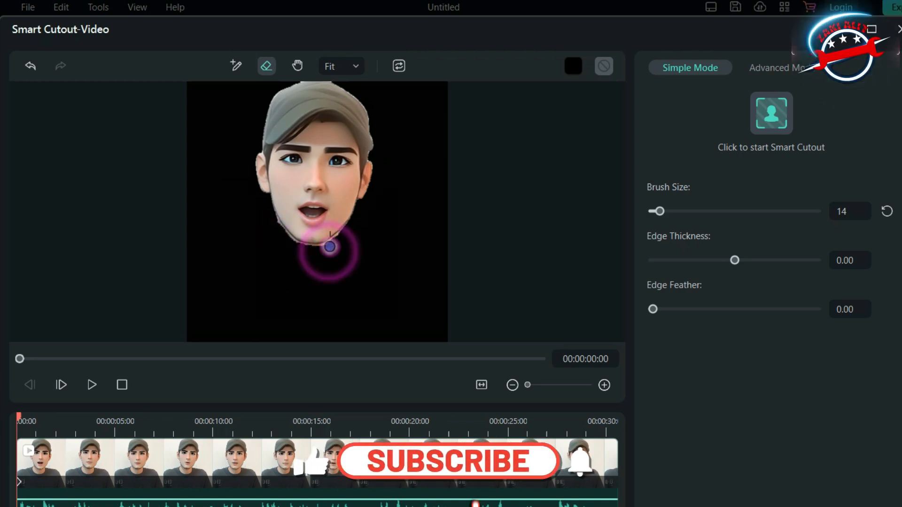
pyautogui.click(322, 250)
pyautogui.click(326, 250)
pyautogui.click(332, 244)
pyautogui.click(337, 241)
pyautogui.click(339, 239)
pyautogui.click(328, 246)
pyautogui.click(294, 248)
pyautogui.click(268, 227)
pyautogui.click(272, 227)
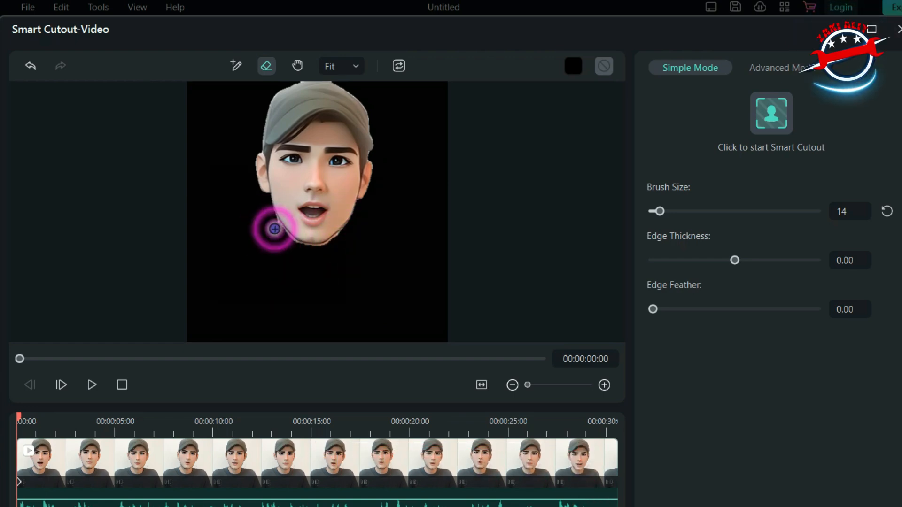
pyautogui.click(273, 224)
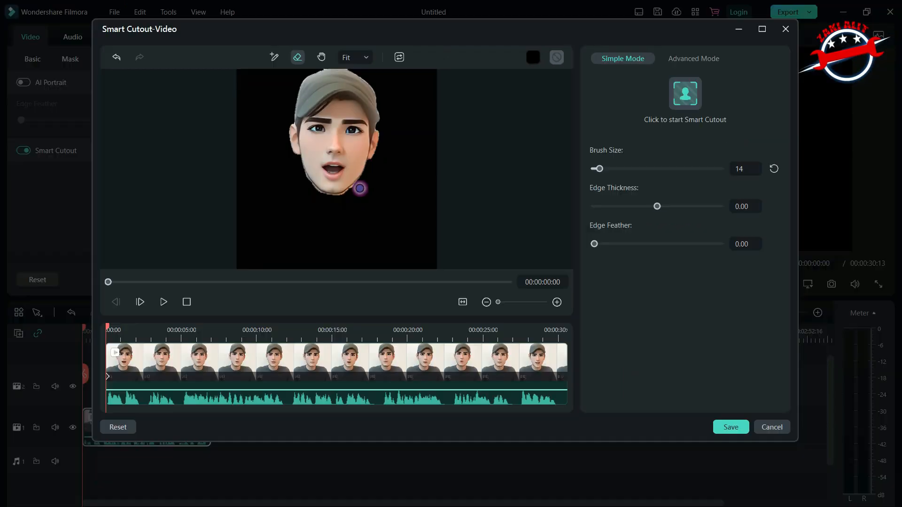
pyautogui.click(344, 237)
pyautogui.click(353, 193)
pyautogui.click(347, 199)
pyautogui.click(239, 233)
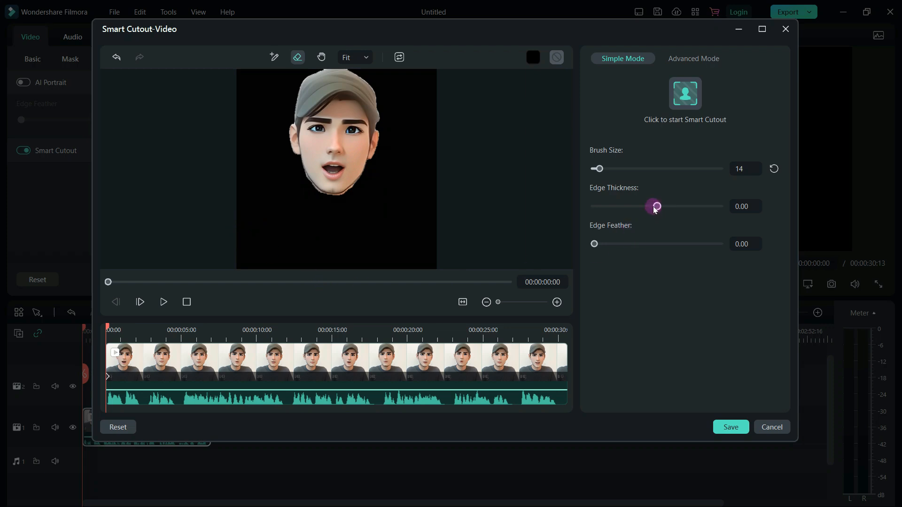
# Set the cutout's edge thickness to -7.48 and its edge feather to 3.36
pyautogui.moveTo(656, 210); pyautogui.dragTo(654, 212)
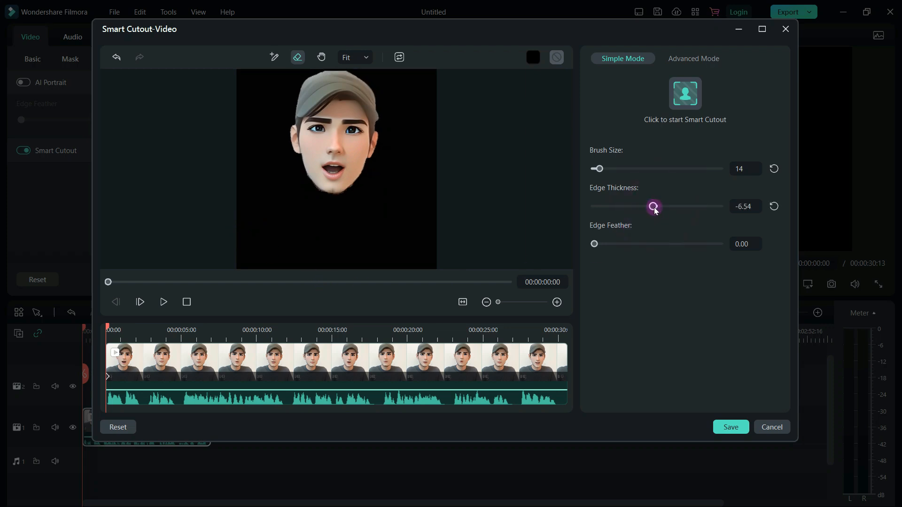
pyautogui.moveTo(656, 210); pyautogui.dragTo(656, 211)
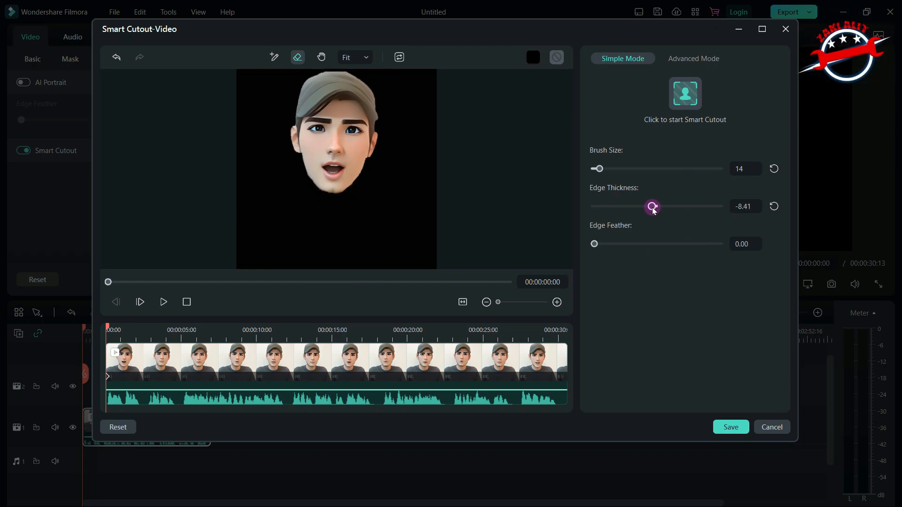
pyautogui.moveTo(654, 211); pyautogui.dragTo(655, 210)
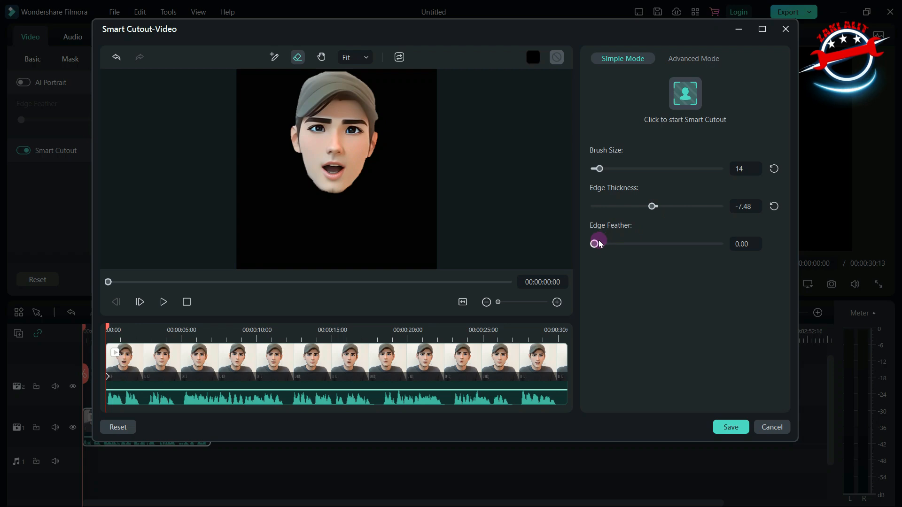
pyautogui.moveTo(595, 244); pyautogui.dragTo(617, 243)
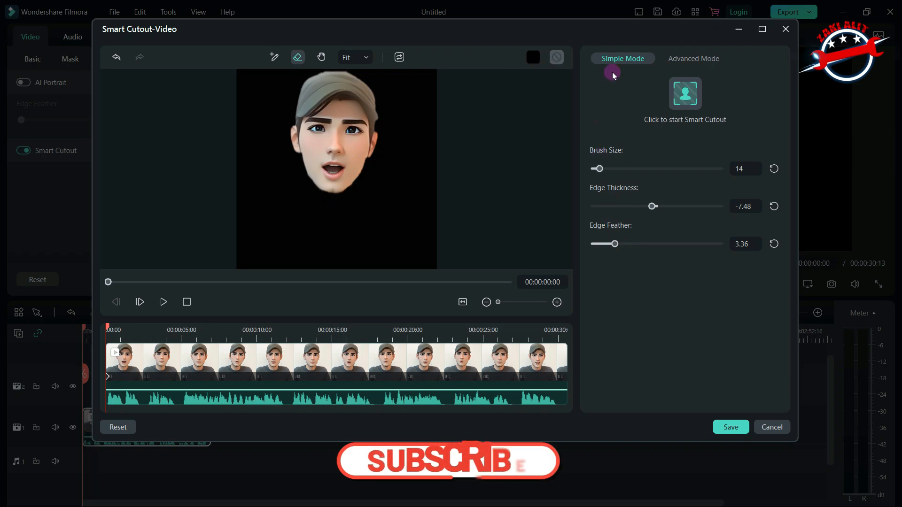
# Process the cutout through the whole clip in both directions in Advanced Mode and save it to the clip
pyautogui.click(700, 61)
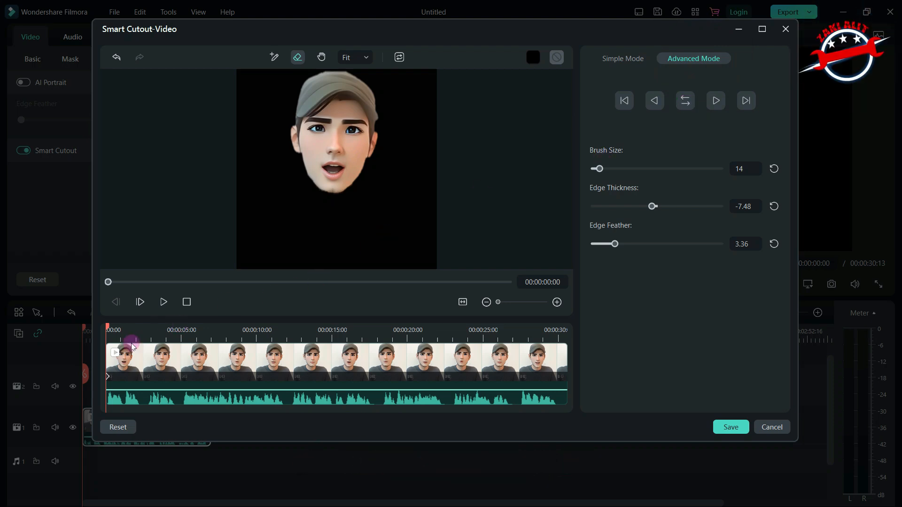
pyautogui.moveTo(108, 327)
pyautogui.mouseDown()
pyautogui.moveTo(118, 329)
pyautogui.moveTo(99, 330)
pyautogui.mouseUp()
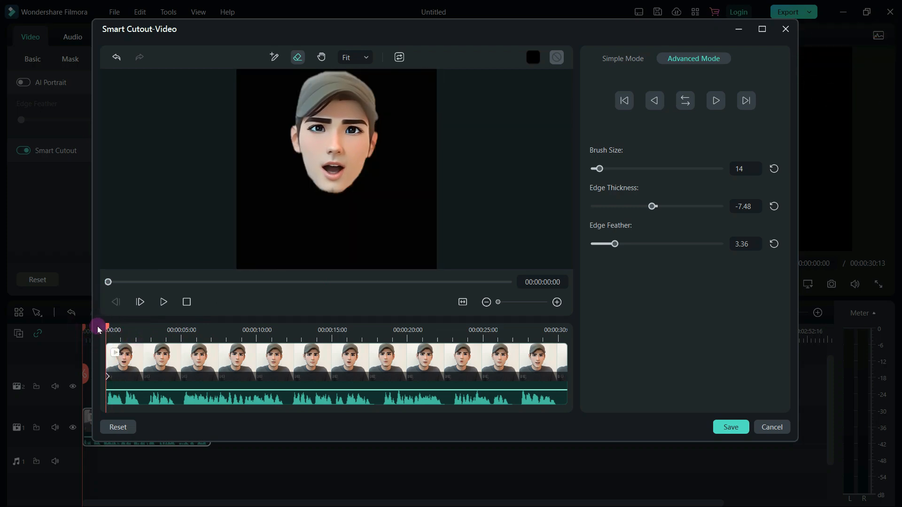
pyautogui.click(684, 100)
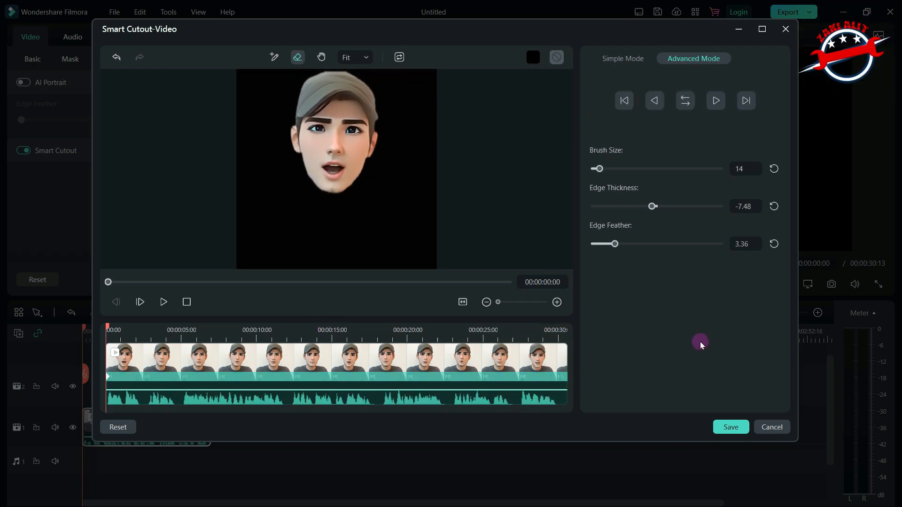
pyautogui.click(731, 428)
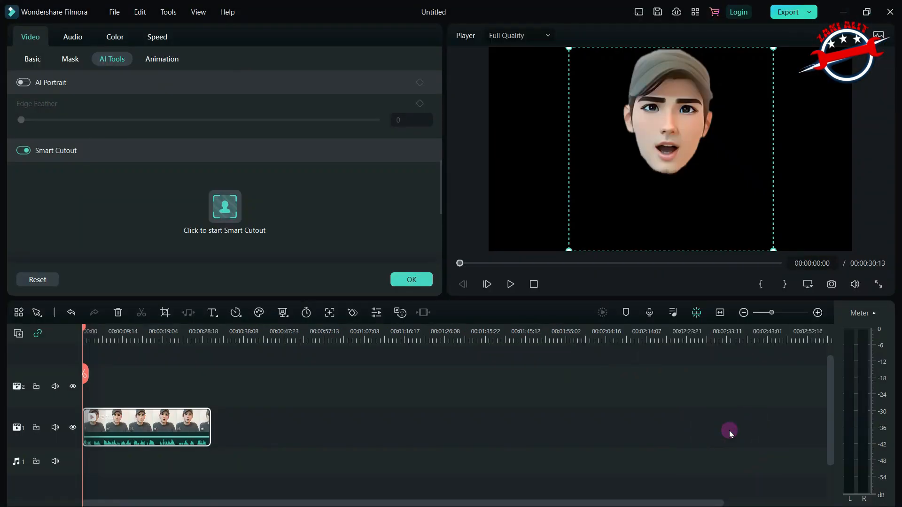
pyautogui.click(412, 280)
# Place the WANITA 2 image at the start of video track 1, beneath the kartun clip on track 2, matching its length
pyautogui.moveTo(253, 123); pyautogui.dragTo(270, 470)
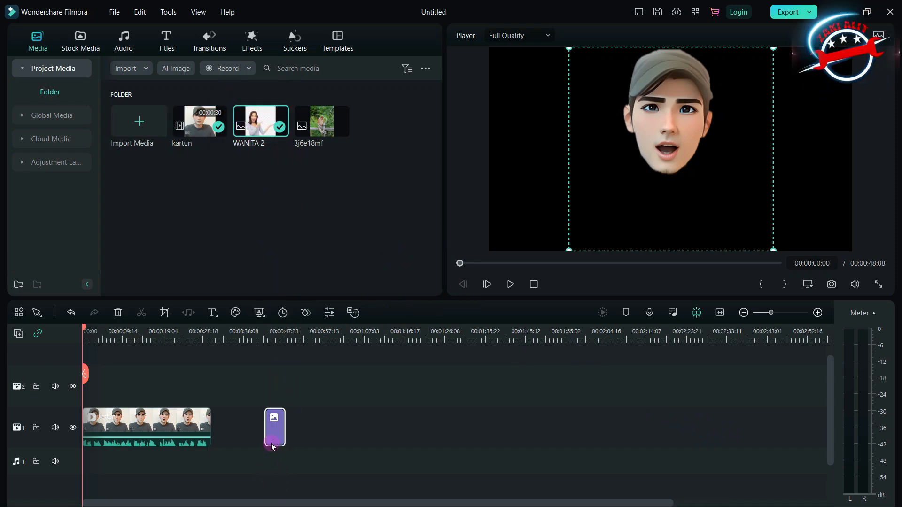
pyautogui.click(138, 403)
pyautogui.moveTo(138, 403); pyautogui.dragTo(138, 361)
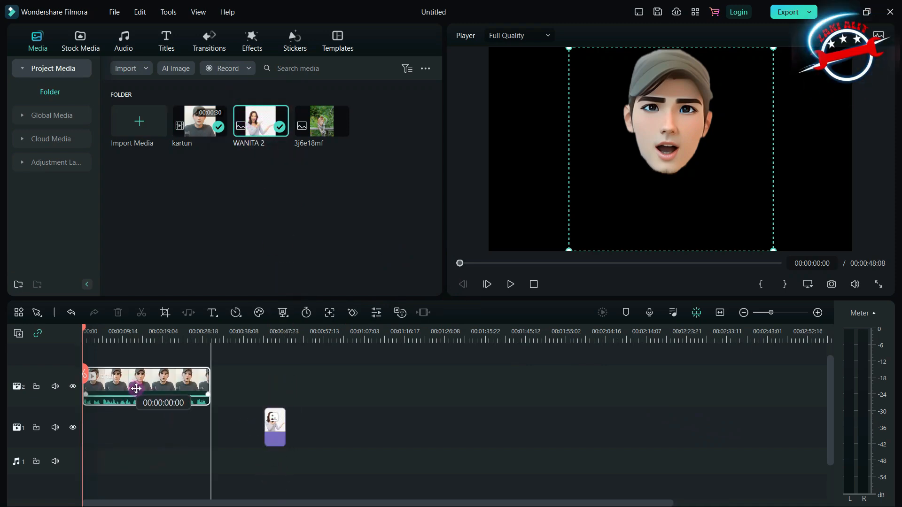
pyautogui.moveTo(275, 427); pyautogui.dragTo(206, 429)
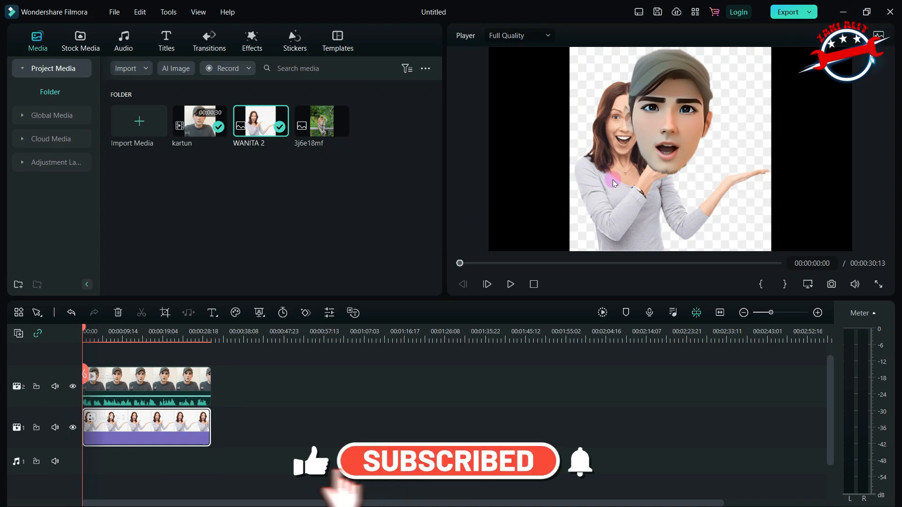
# Enable Chroma Key for the WANITA 2 image clip on video track 1
pyautogui.click(139, 430)
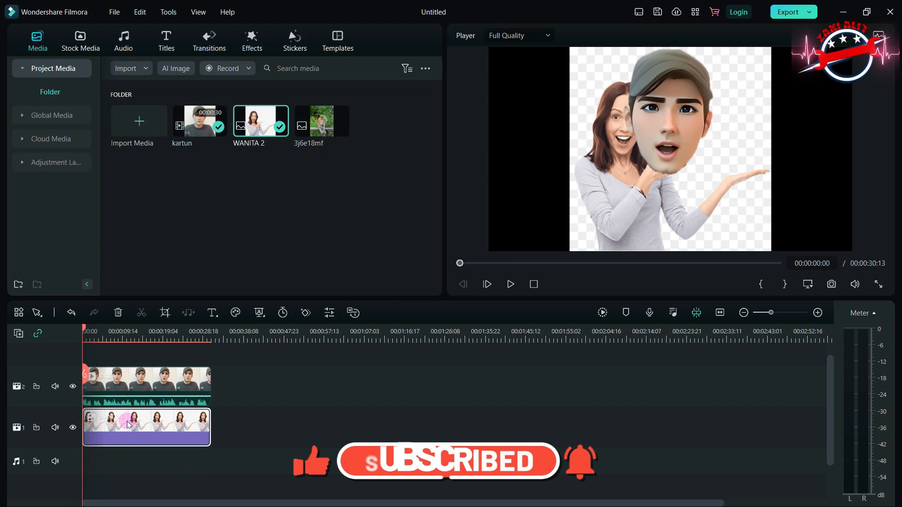
pyautogui.doubleClick(154, 428)
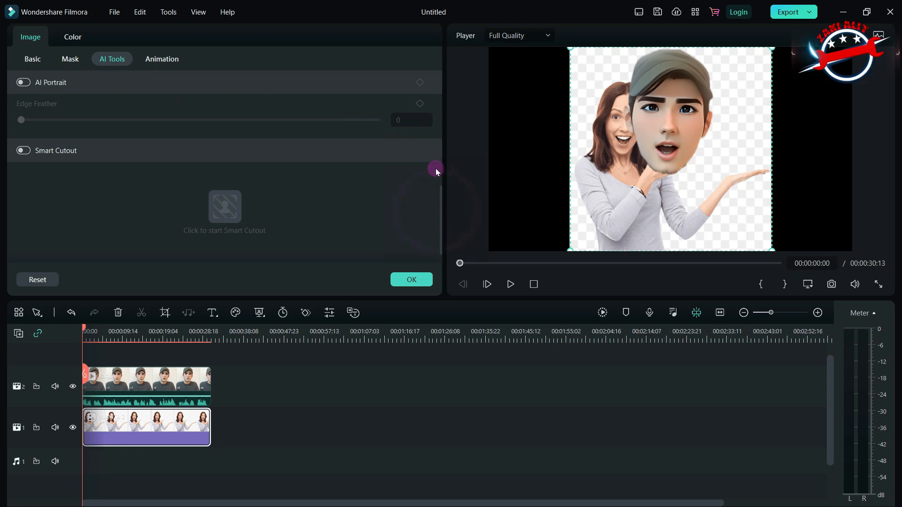
pyautogui.moveTo(440, 207); pyautogui.dragTo(448, 72)
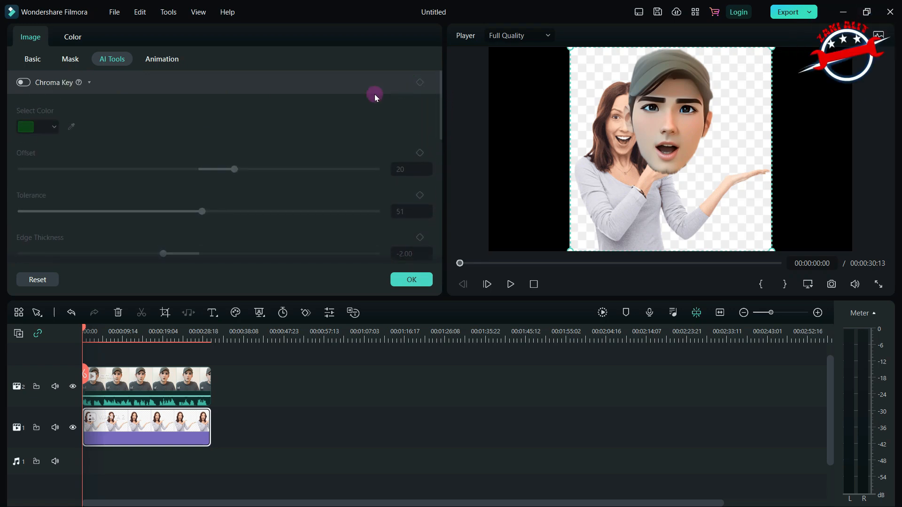
pyautogui.click(28, 85)
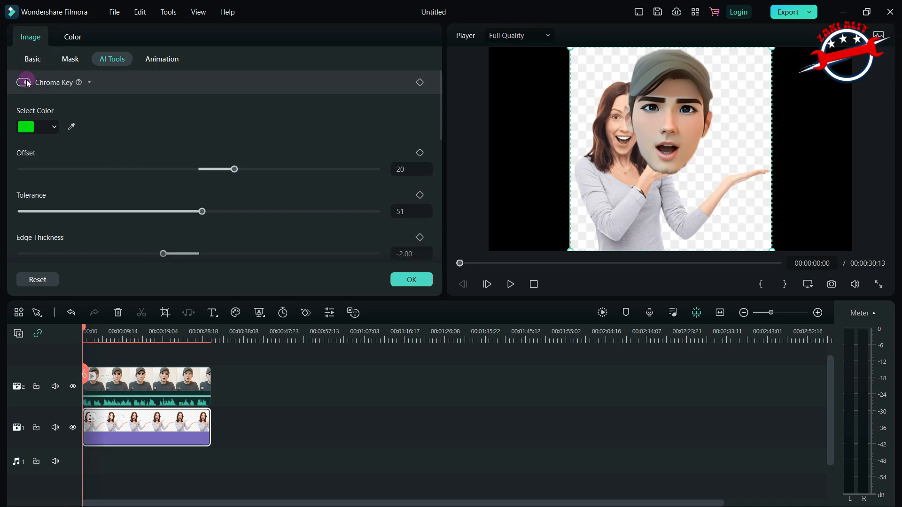
# Enable AI Portrait on the WANITA 2 image to remove its checkered background
pyautogui.click(170, 13)
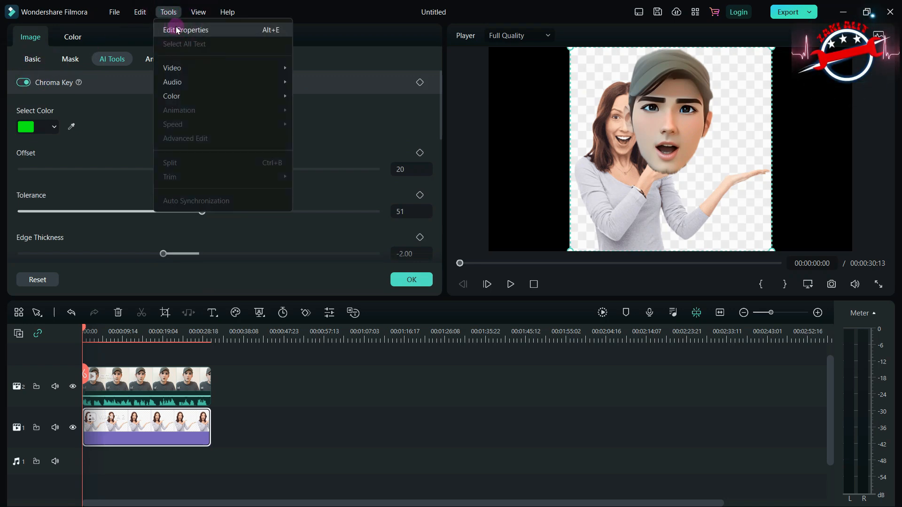
pyautogui.moveTo(193, 71)
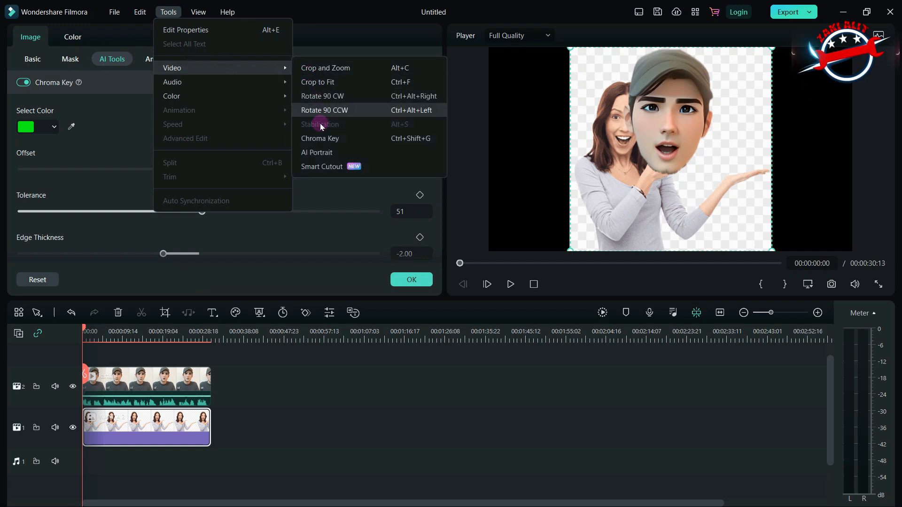
pyautogui.click(310, 153)
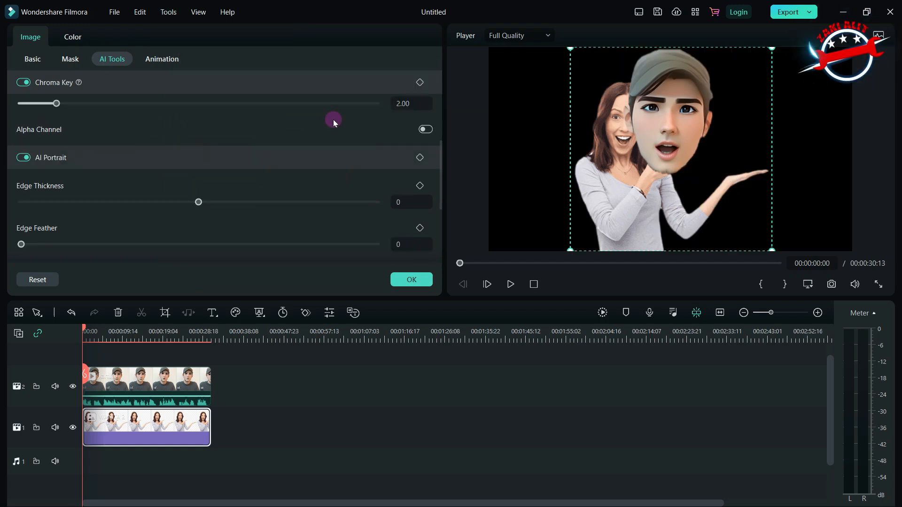
# Move the cartoon head rightward to about X 268 px and shift the woman leftward so the two are apart
pyautogui.moveTo(615, 193); pyautogui.dragTo(670, 194)
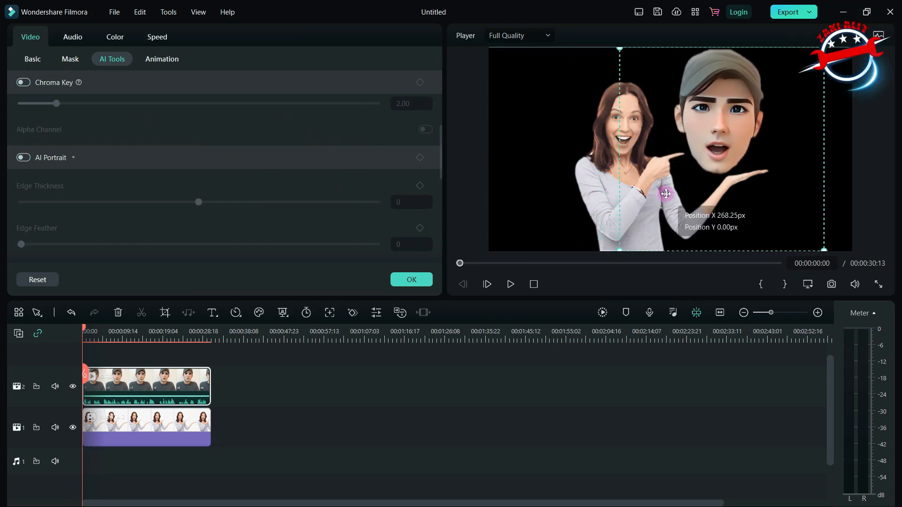
pyautogui.click(163, 429)
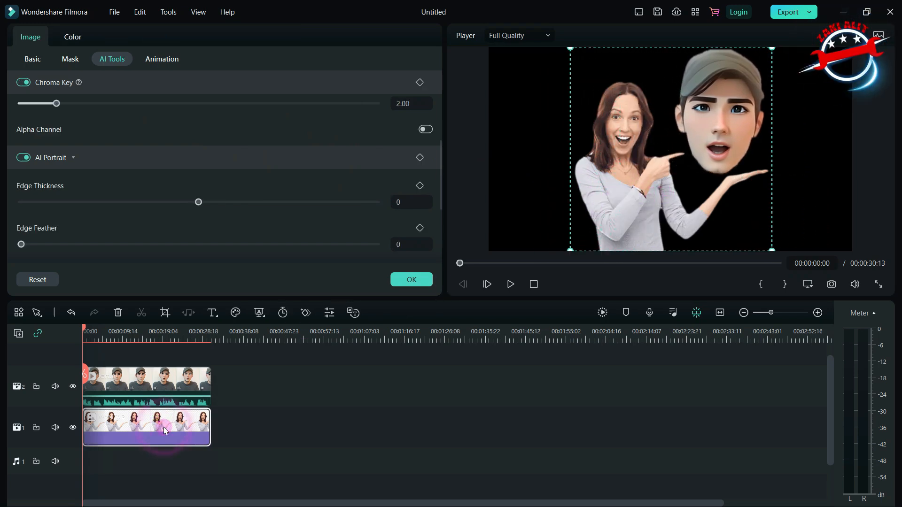
pyautogui.moveTo(610, 190); pyautogui.dragTo(557, 197)
# Scale the cartoon head down, place it just above the woman's open palm, and preview the opening seconds
pyautogui.click(739, 96)
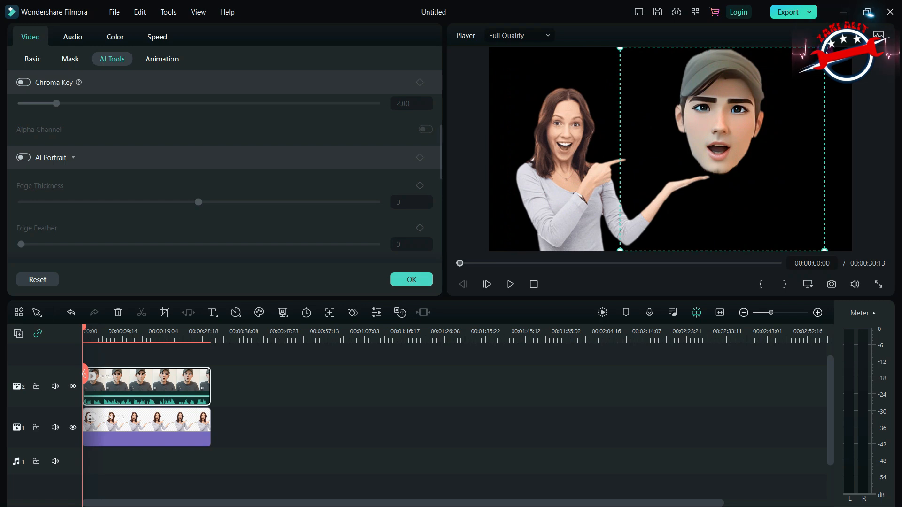
pyautogui.moveTo(824, 47); pyautogui.dragTo(751, 101)
pyautogui.moveTo(689, 137); pyautogui.dragTo(687, 124)
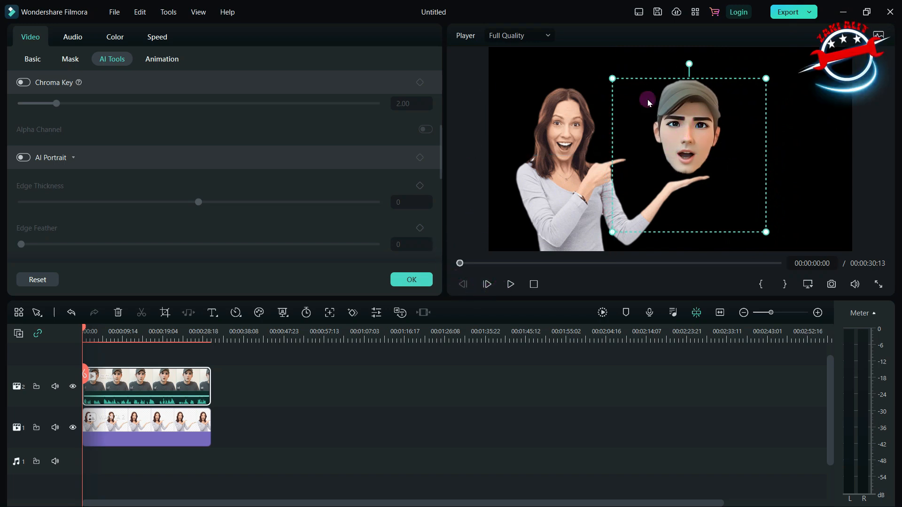
pyautogui.click(688, 395)
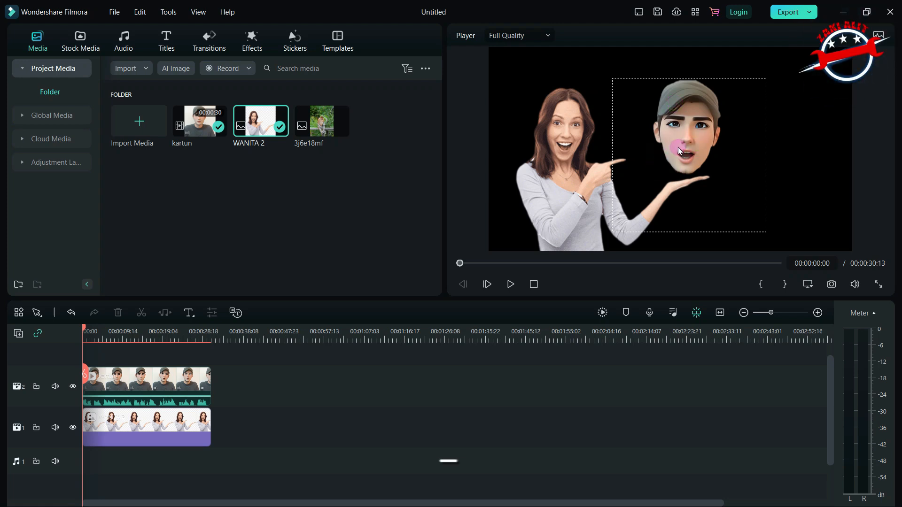
pyautogui.moveTo(690, 136)
pyautogui.mouseDown()
pyautogui.moveTo(566, 130)
pyautogui.moveTo(668, 127)
pyautogui.moveTo(683, 134)
pyautogui.mouseUp()
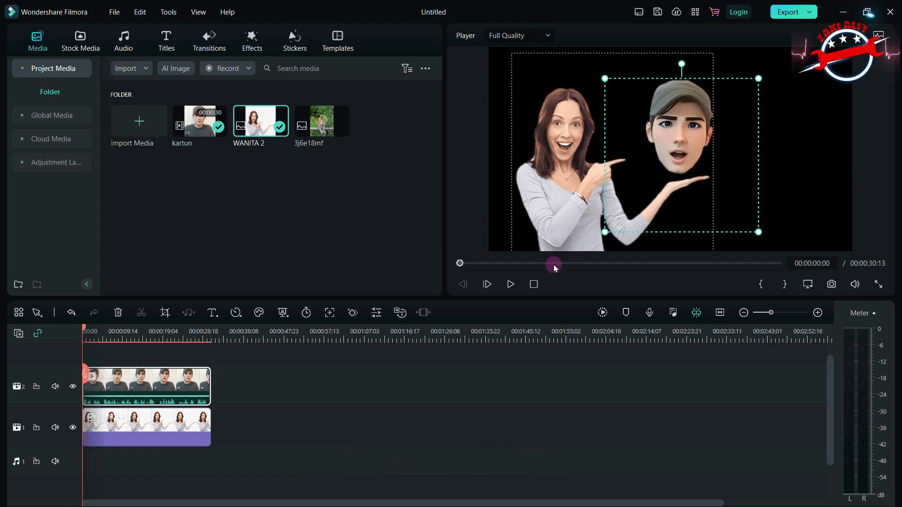
pyautogui.click(510, 284)
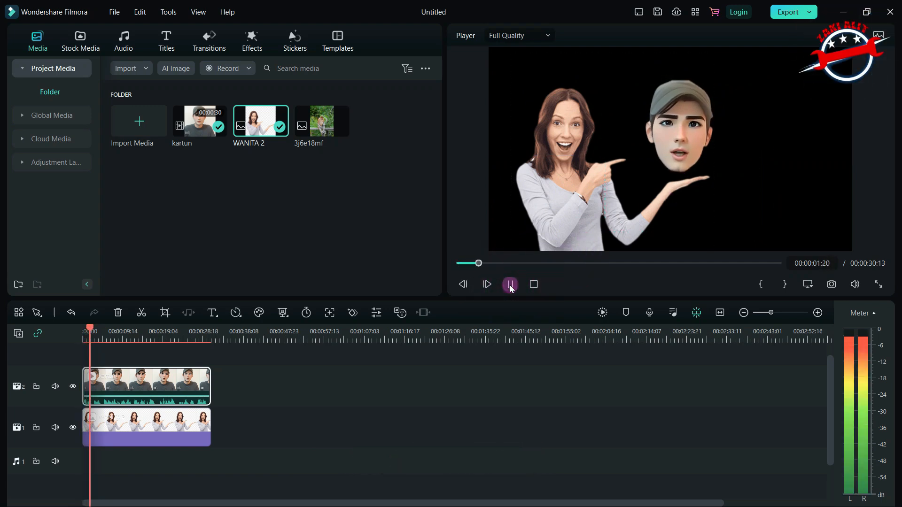
pyautogui.click(511, 284)
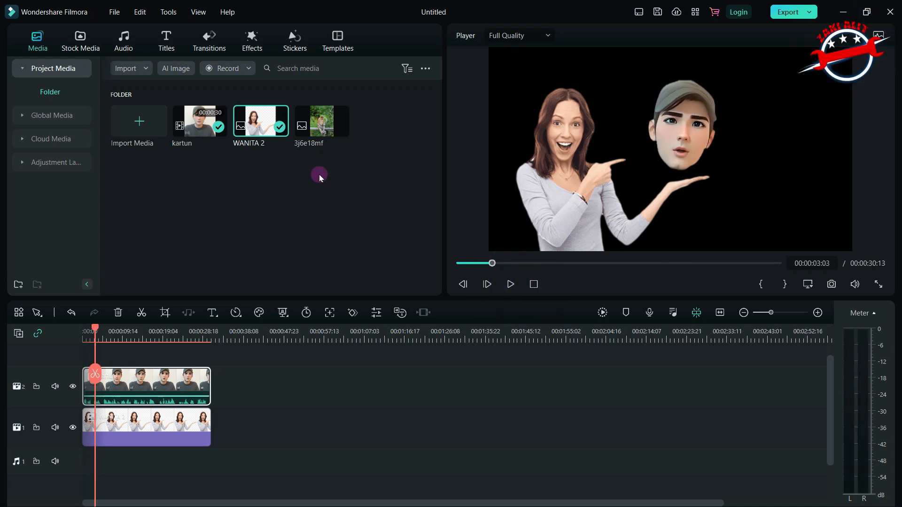
# Add the 3j6e18mf image after WANITA 2 on video track 1 and place a copy of the kartun clip above it, trimmed to its length
pyautogui.moveTo(320, 123); pyautogui.dragTo(332, 431)
pyautogui.rightClick(164, 386)
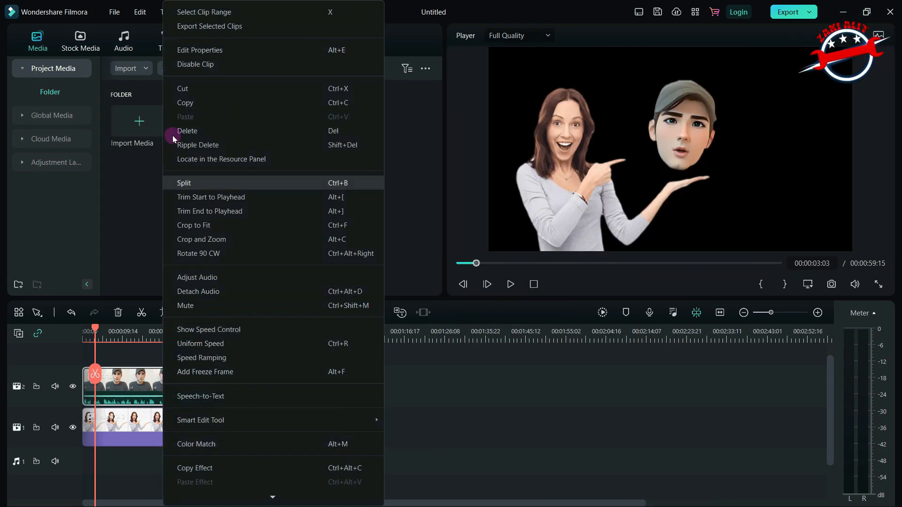
pyautogui.click(187, 97)
pyautogui.moveTo(94, 328); pyautogui.dragTo(421, 371)
pyautogui.rightClick(341, 377)
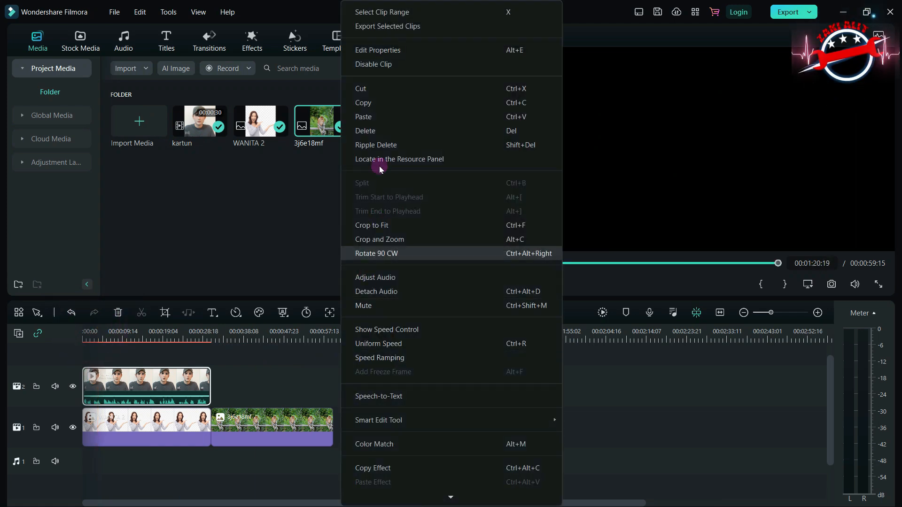
pyautogui.click(369, 121)
pyautogui.moveTo(467, 394); pyautogui.dragTo(248, 387)
pyautogui.moveTo(337, 384)
pyautogui.mouseDown()
pyautogui.moveTo(329, 383)
pyautogui.moveTo(363, 379)
pyautogui.moveTo(333, 383)
pyautogui.mouseUp()
# Position the copied cartoon head over the monkey's head and scale it down slightly to fit the body
pyautogui.moveTo(399, 325); pyautogui.dragTo(267, 311)
pyautogui.moveTo(670, 126); pyautogui.dragTo(666, 92)
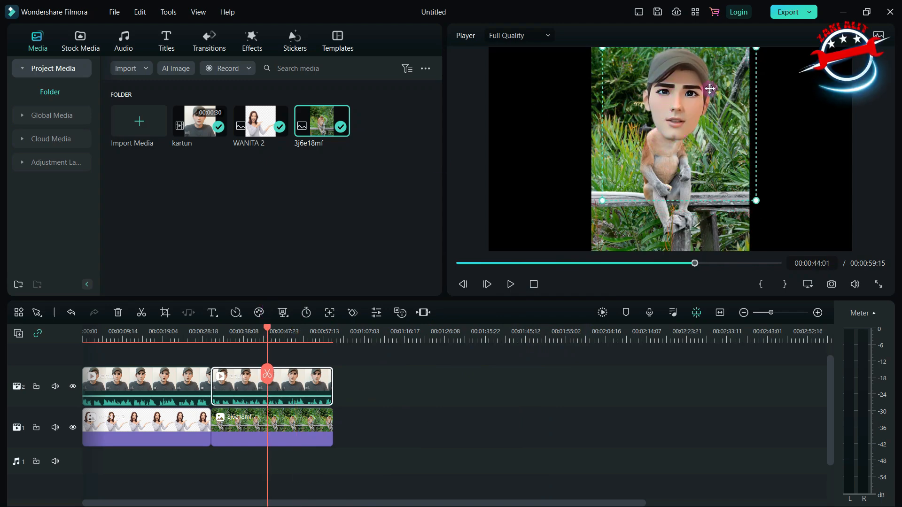
pyautogui.moveTo(689, 96); pyautogui.dragTo(692, 98)
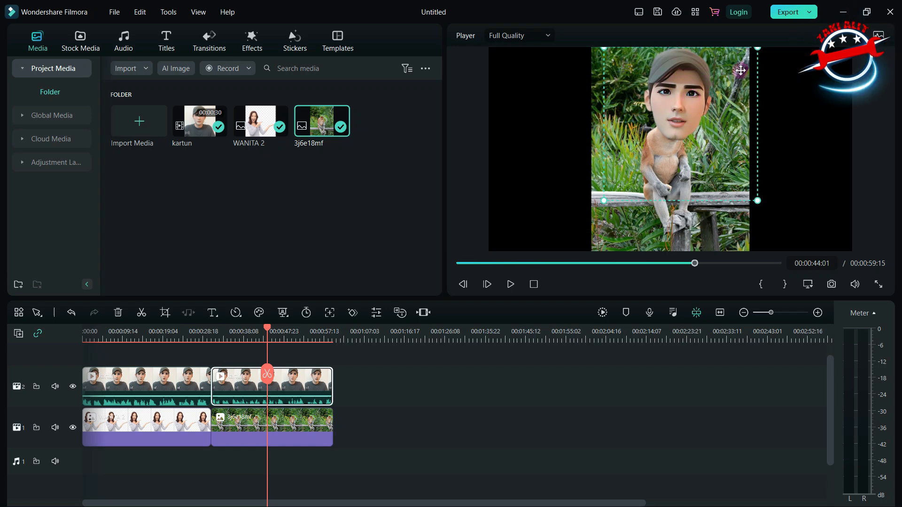
pyautogui.moveTo(755, 50); pyautogui.dragTo(739, 66)
pyautogui.moveTo(670, 107)
pyautogui.mouseDown()
pyautogui.moveTo(640, 92)
pyautogui.moveTo(653, 96)
pyautogui.moveTo(664, 86)
pyautogui.moveTo(676, 103)
pyautogui.mouseUp()
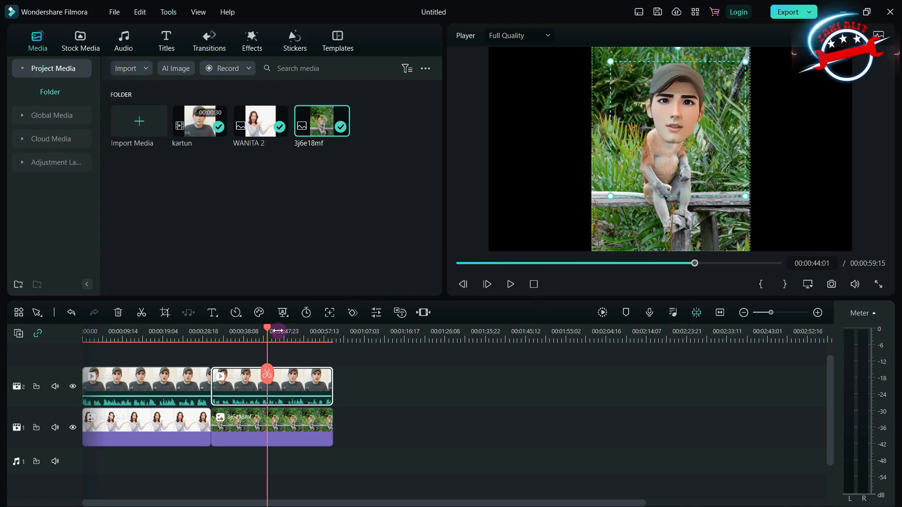
# Play back the monkey section from its start, including in full screen, to check the head placement
pyautogui.moveTo(216, 331); pyautogui.dragTo(210, 331)
pyautogui.click(510, 285)
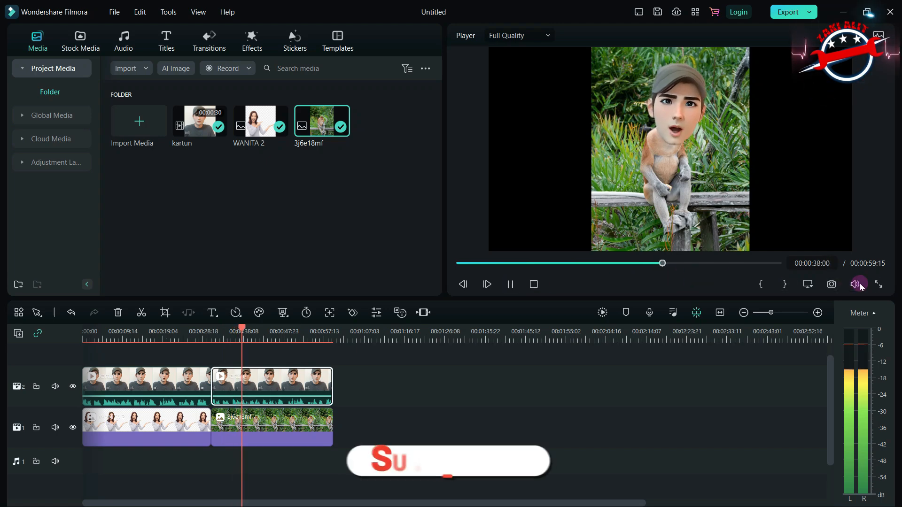
pyautogui.click(877, 285)
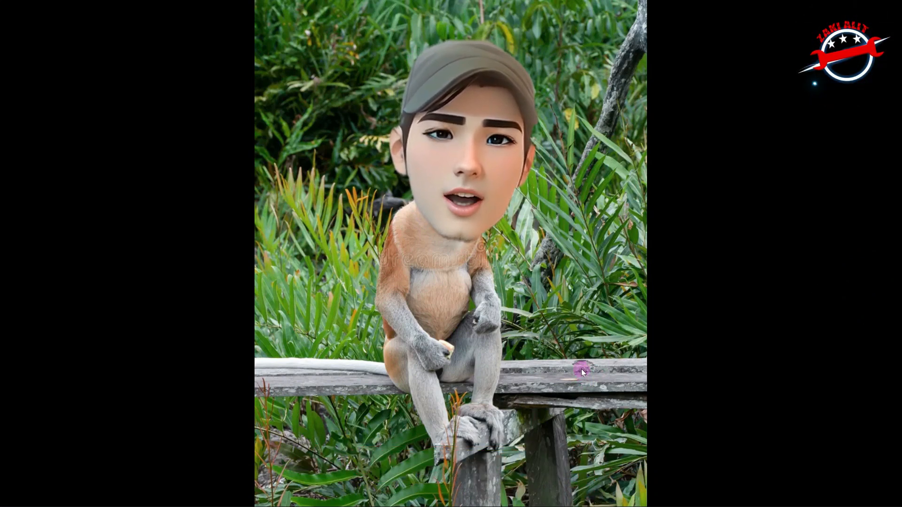
pyautogui.press('super')
pyautogui.click(721, 374)
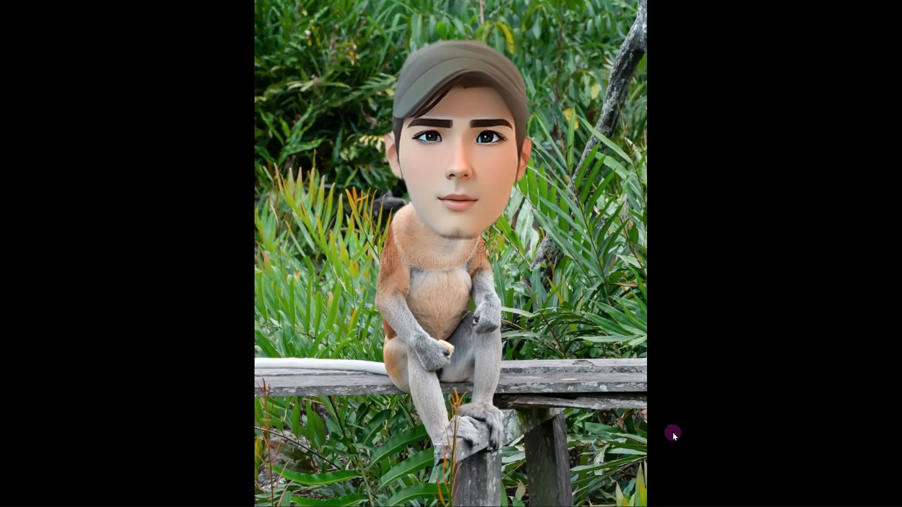
pyautogui.press('Escape')
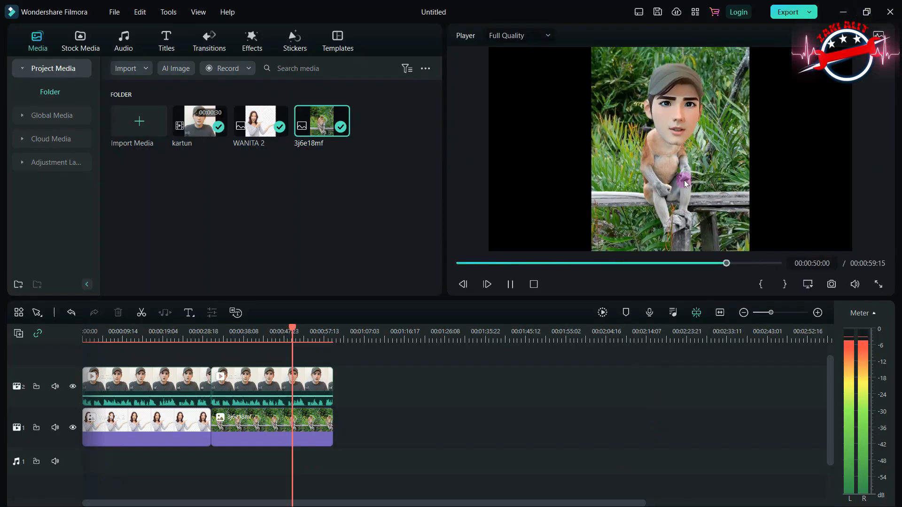
pyautogui.click(510, 284)
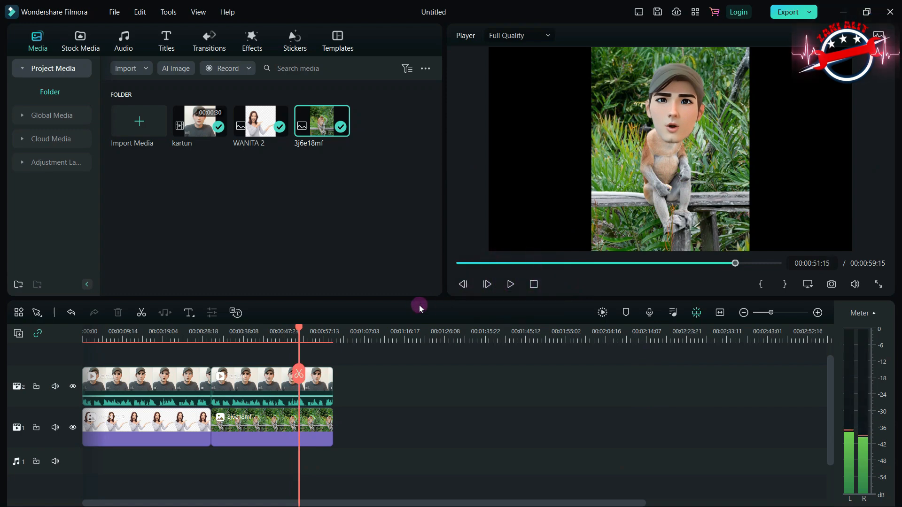
# Scale the cartoon head over the monkey down to about 45% and align it with the neck
pyautogui.click(664, 117)
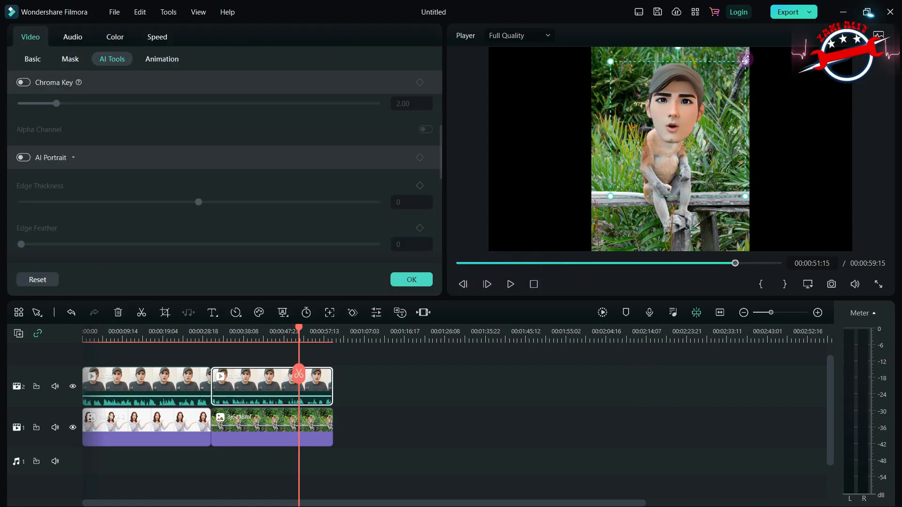
pyautogui.moveTo(724, 71); pyautogui.dragTo(686, 110)
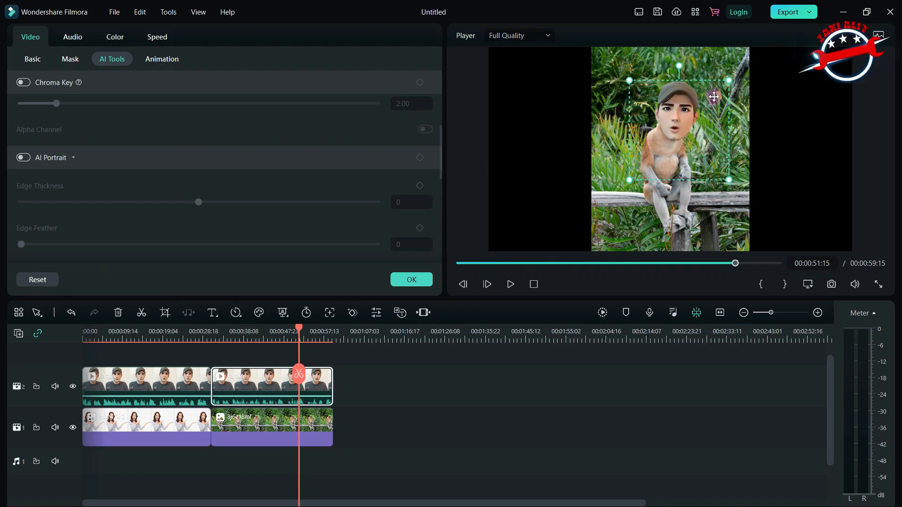
pyautogui.moveTo(728, 79); pyautogui.dragTo(722, 88)
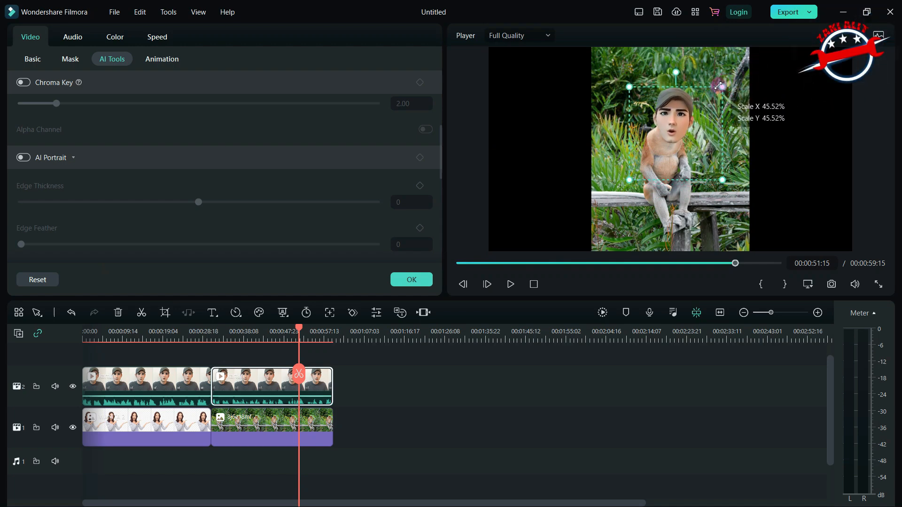
pyautogui.moveTo(674, 119); pyautogui.dragTo(676, 115)
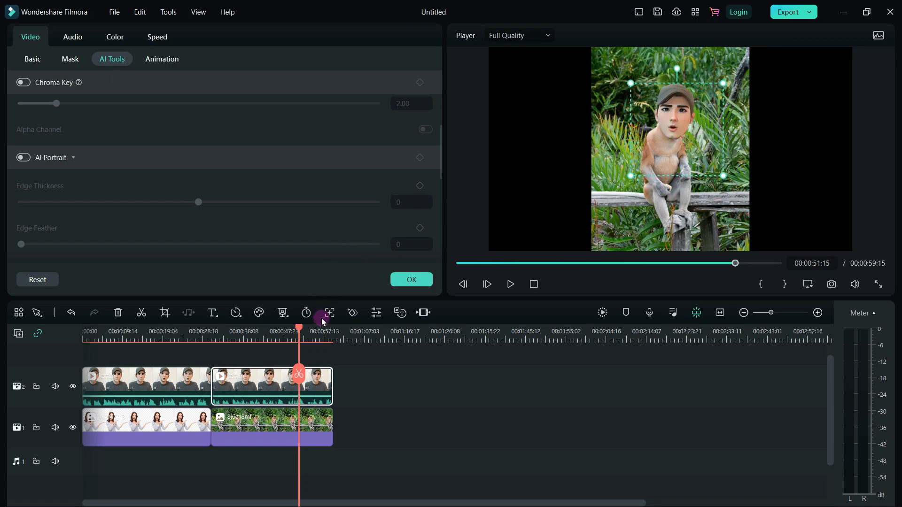
pyautogui.click(406, 283)
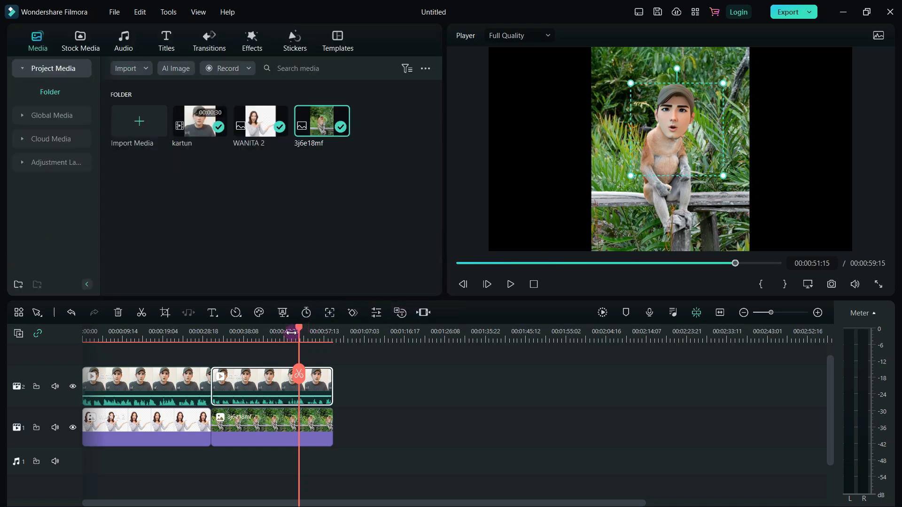
# Preview the monkey section from just before its start at 00:00:29:15 to check the resized head
pyautogui.click(274, 335)
pyautogui.moveTo(211, 336); pyautogui.dragTo(205, 337)
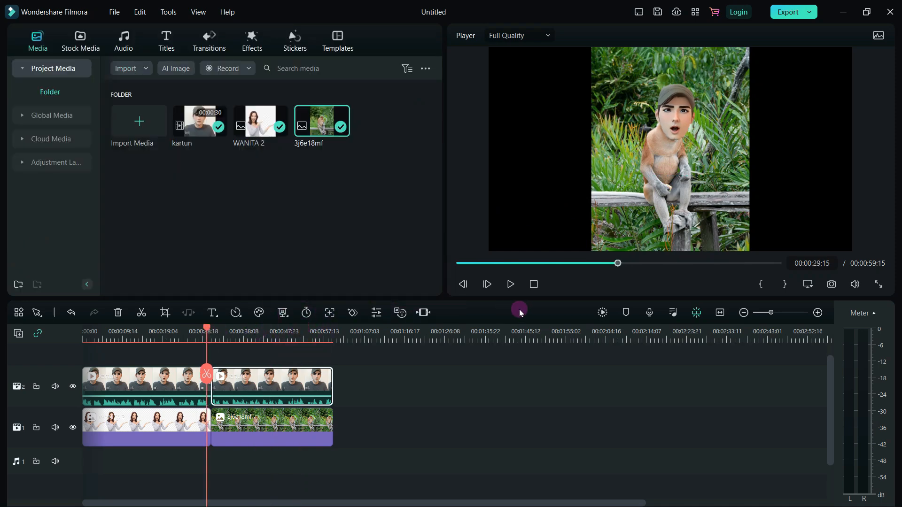
pyautogui.click(510, 284)
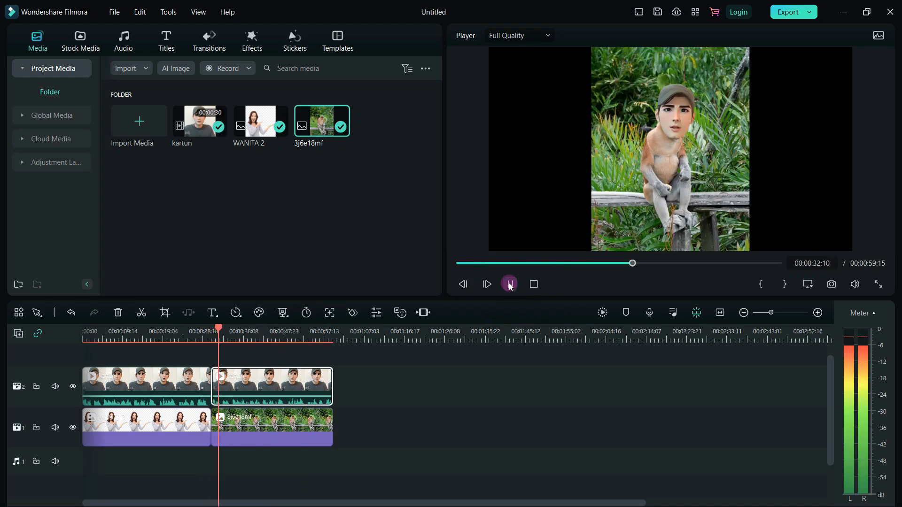
pyautogui.click(510, 284)
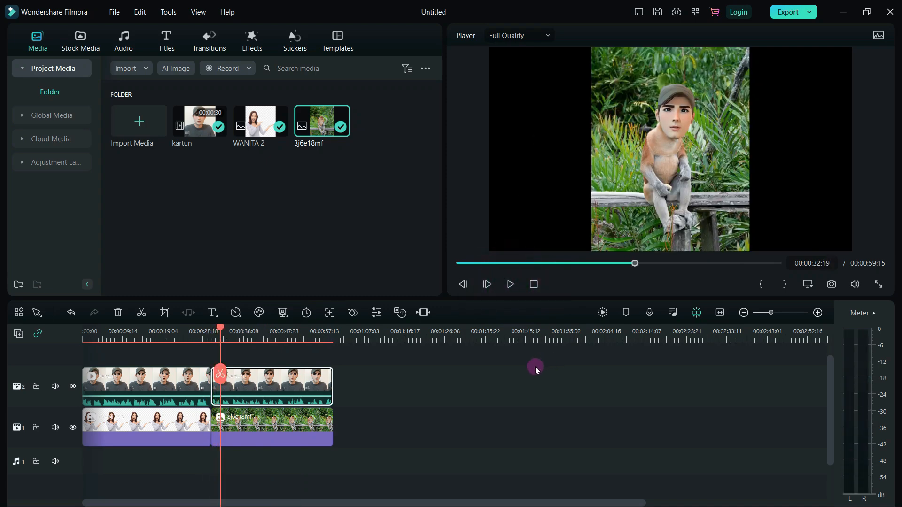